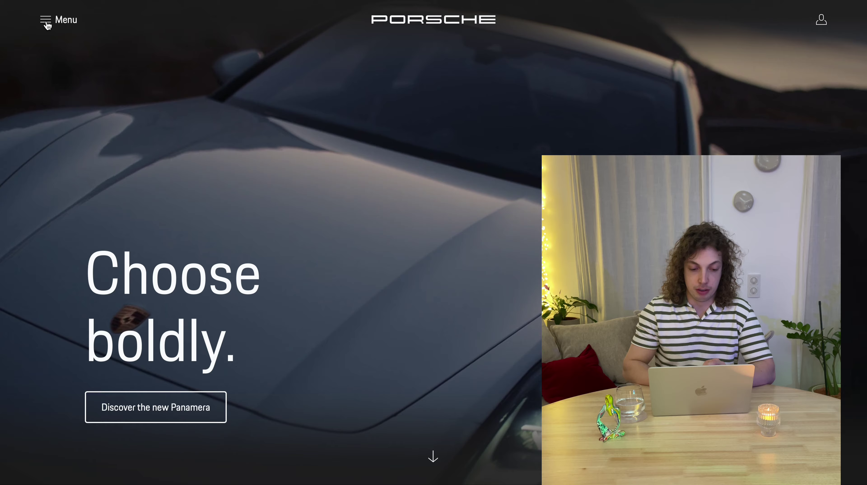
- Open the Taycan model page through the site menu's Models > Taycan entry
left_click(45, 21)
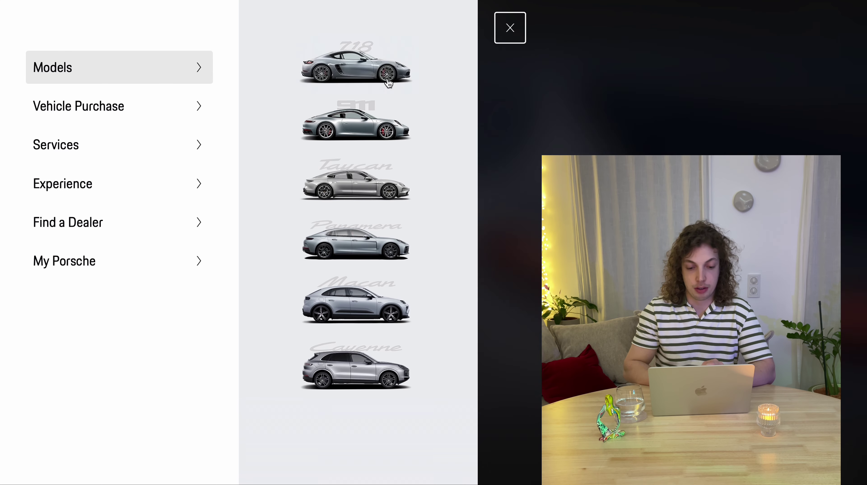
left_click(387, 188)
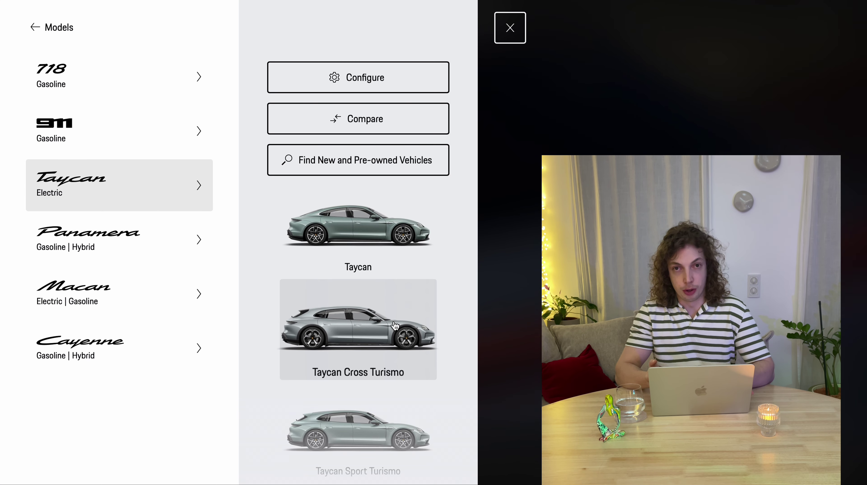
scroll(418, 155, "down", 3)
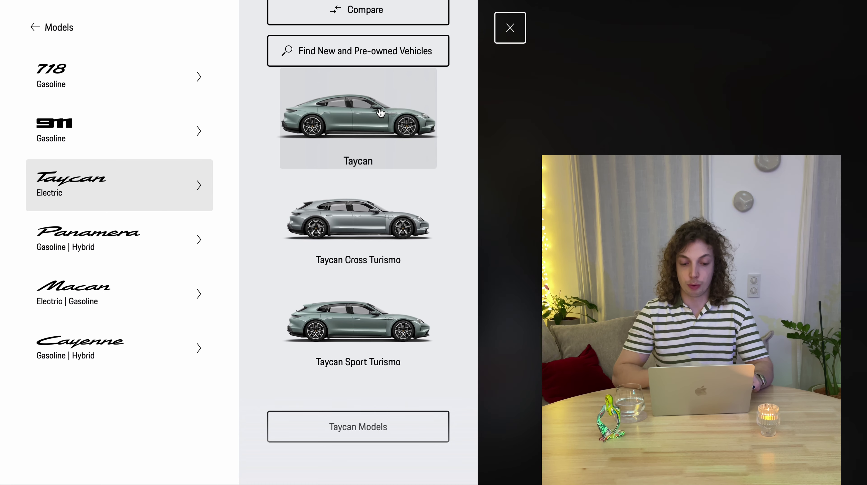
left_click(381, 113)
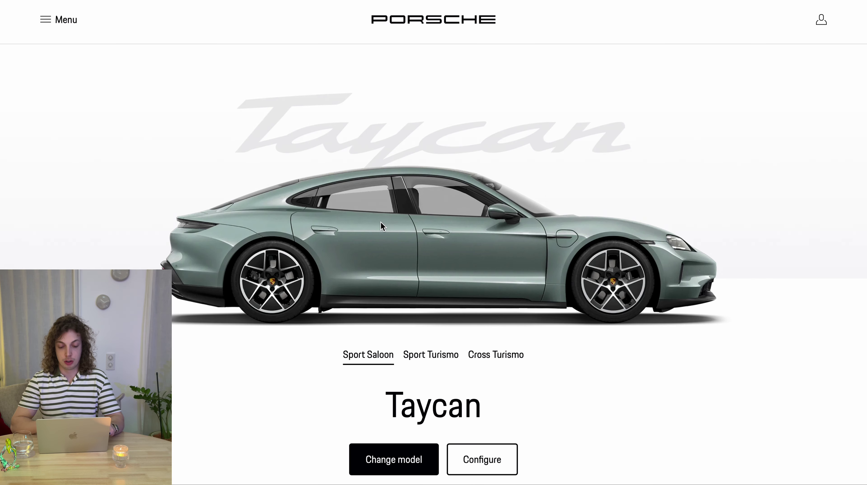
scroll(383, 225, "down", 3)
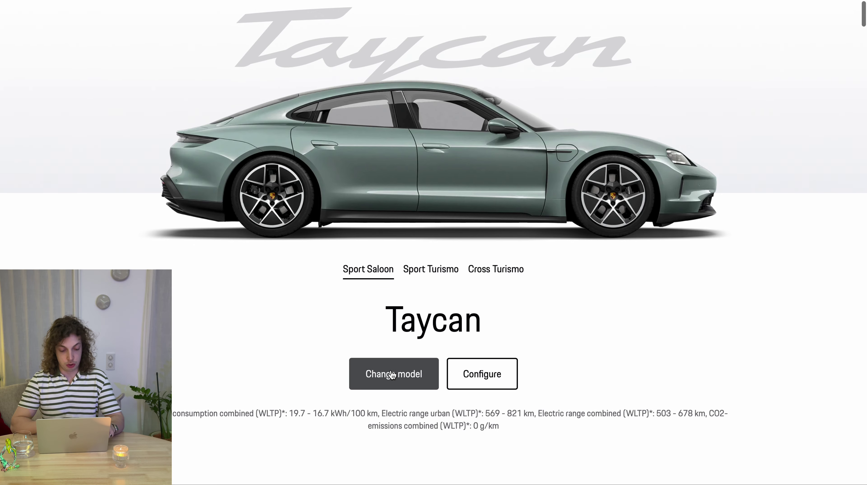
- Bring up the Taycan model list and compare the Sport Saloon 4S, Turbo and Turbo S cards
left_click(392, 374)
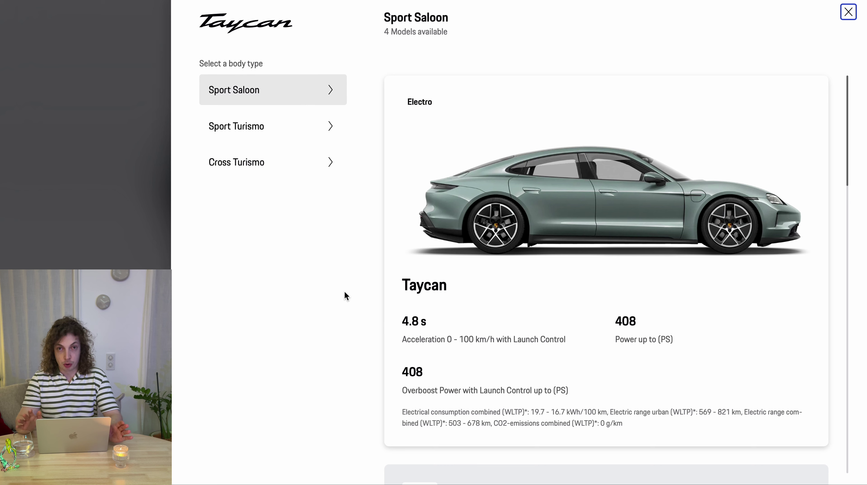
scroll(382, 360, "down", 10)
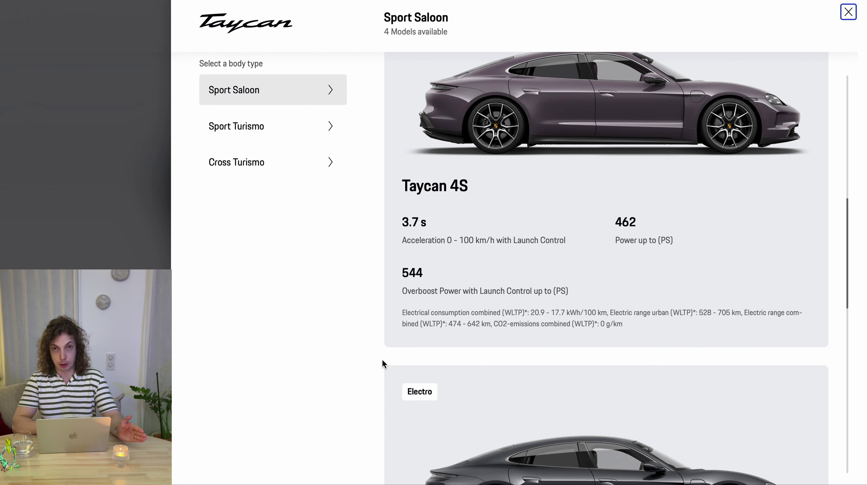
scroll(383, 365, "up", 3)
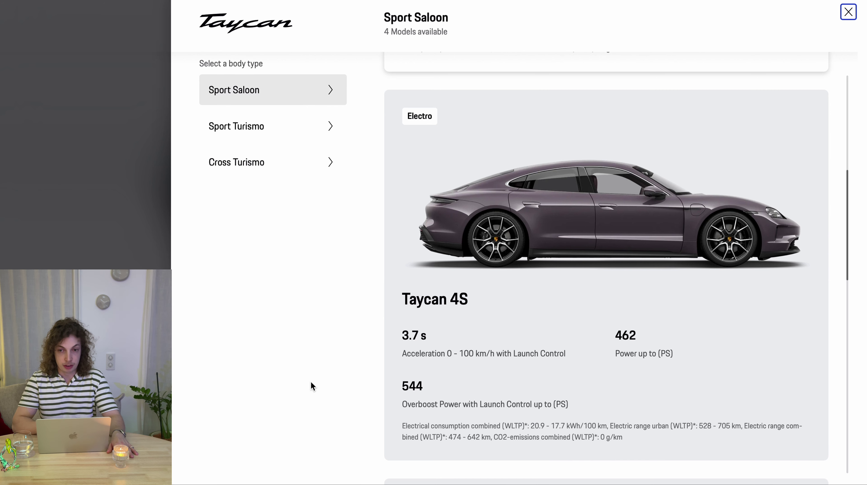
scroll(384, 360, "down", 7)
scroll(418, 342, "down", 2)
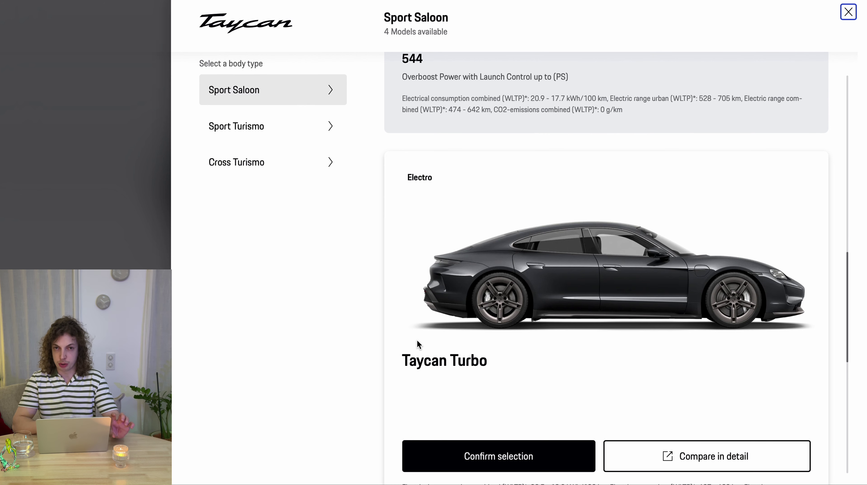
scroll(352, 235, "down", 4)
scroll(352, 234, "up", 3)
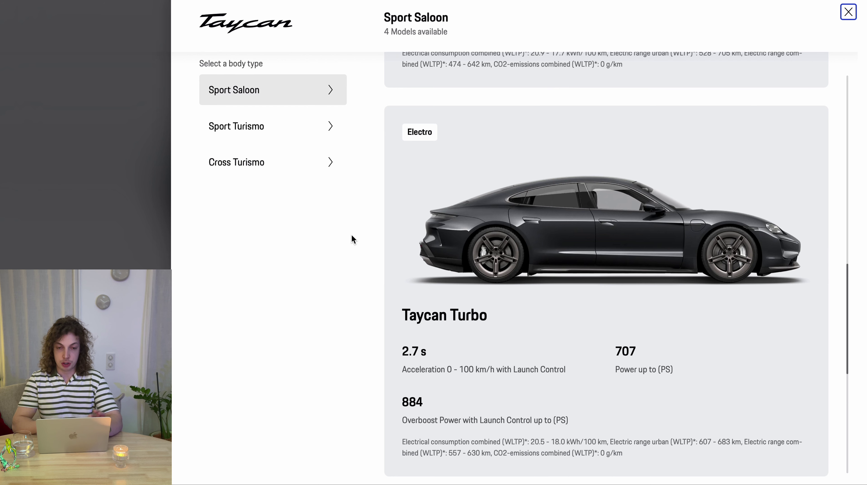
scroll(351, 234, "down", 2)
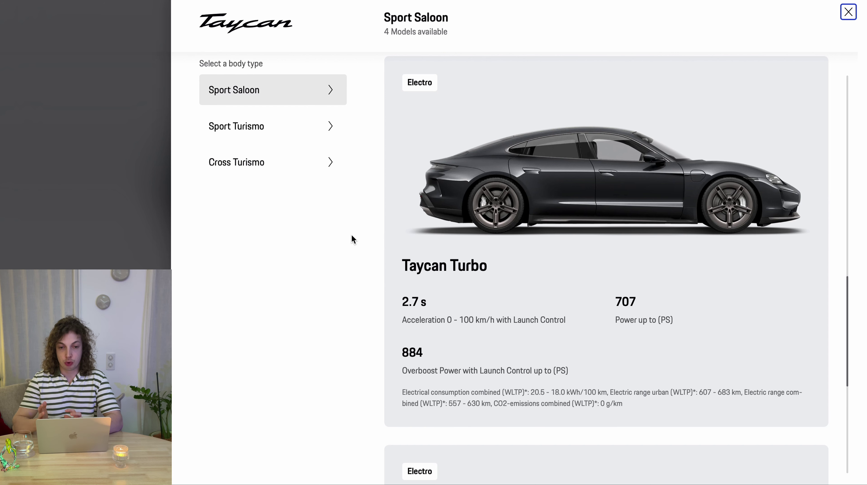
scroll(351, 235, "up", 2)
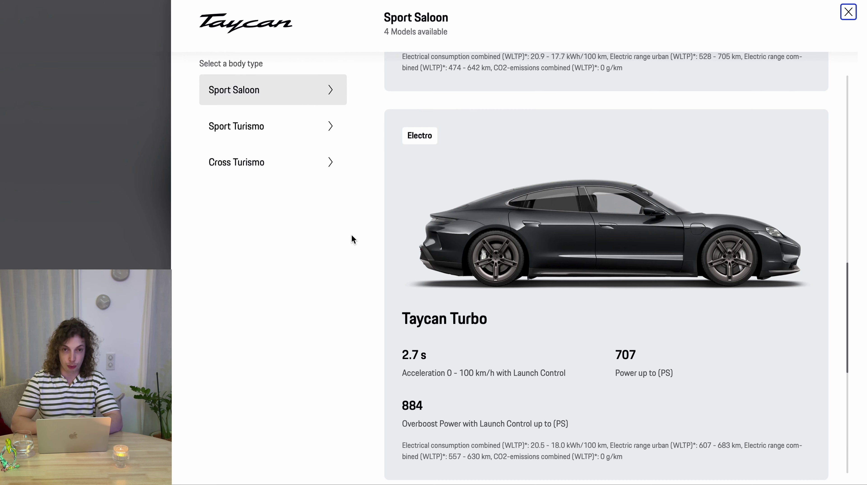
scroll(352, 235, "down", 10)
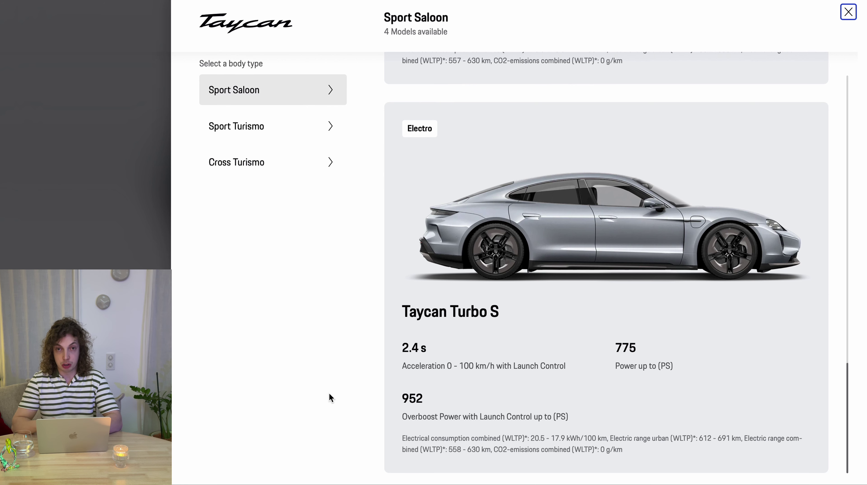
scroll(361, 288, "up", 10)
mouse_move(403, 275)
scroll(362, 331, "up", 10)
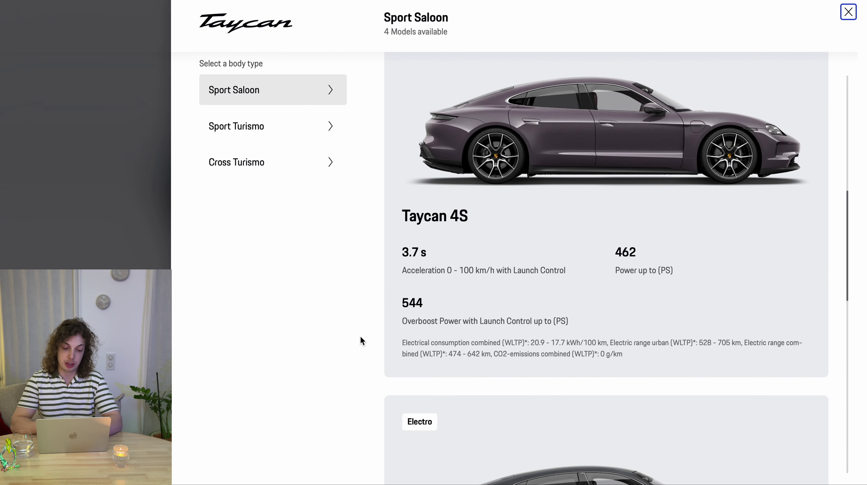
scroll(362, 339, "down", 10)
- Choose the Taycan Turbo and start configuring it
mouse_move(478, 339)
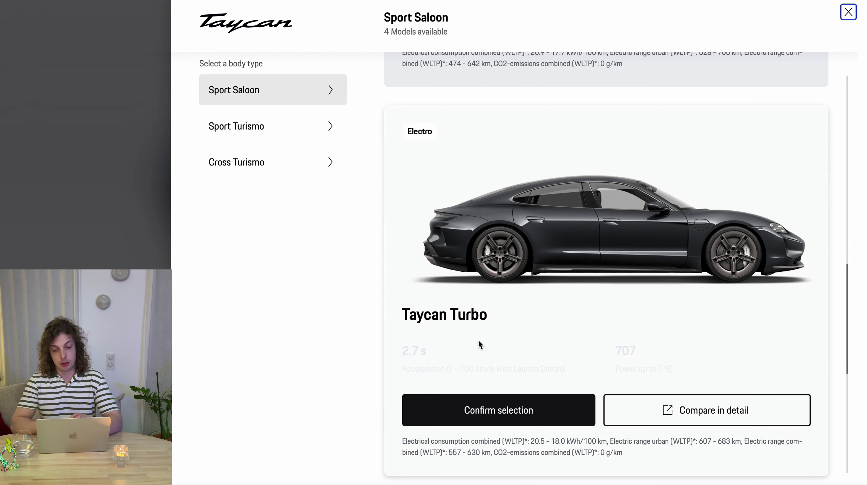
left_click(478, 411)
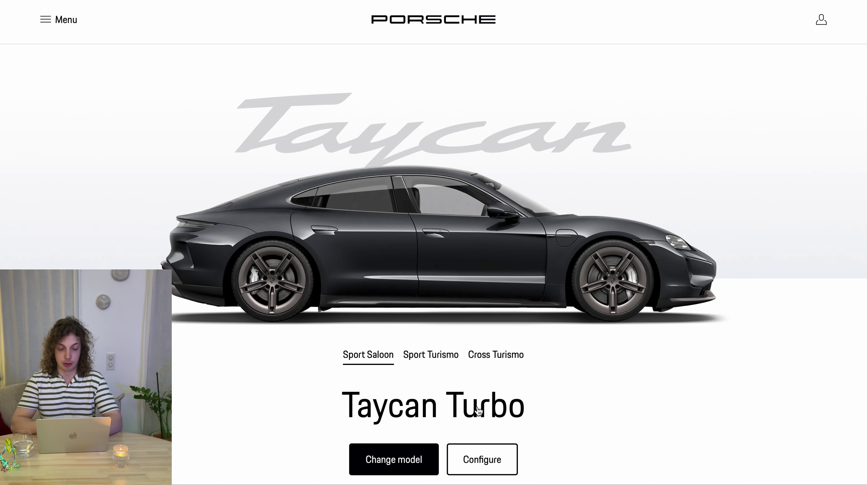
left_click(487, 459)
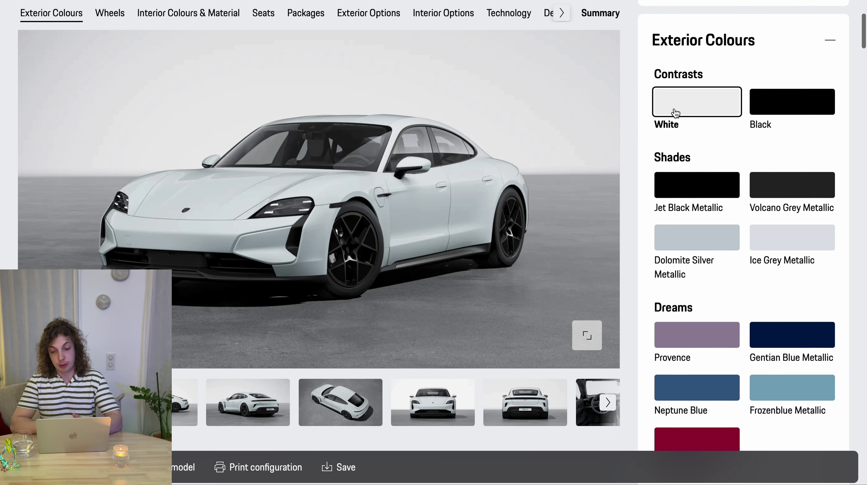
- Paint the car Stonegreymetallic from the full Paint to Sample colour range
scroll(644, 251, "down", 5)
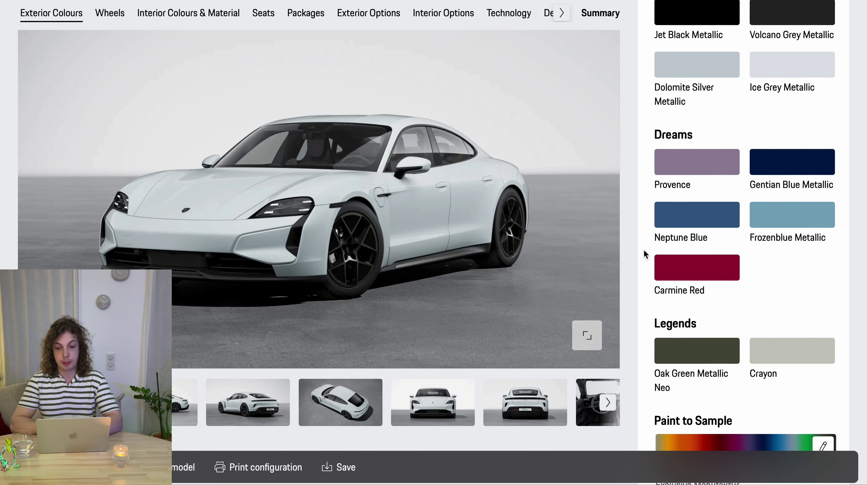
scroll(644, 249, "down", 3)
left_click(749, 332)
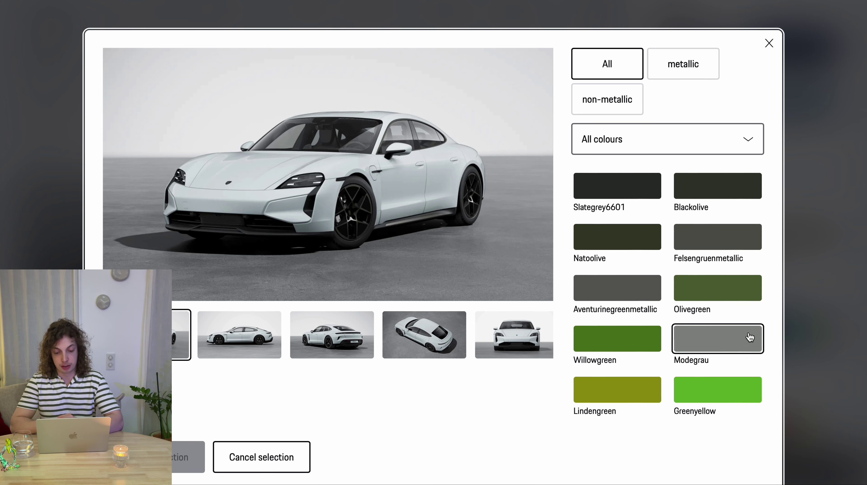
scroll(750, 337, "down", 10)
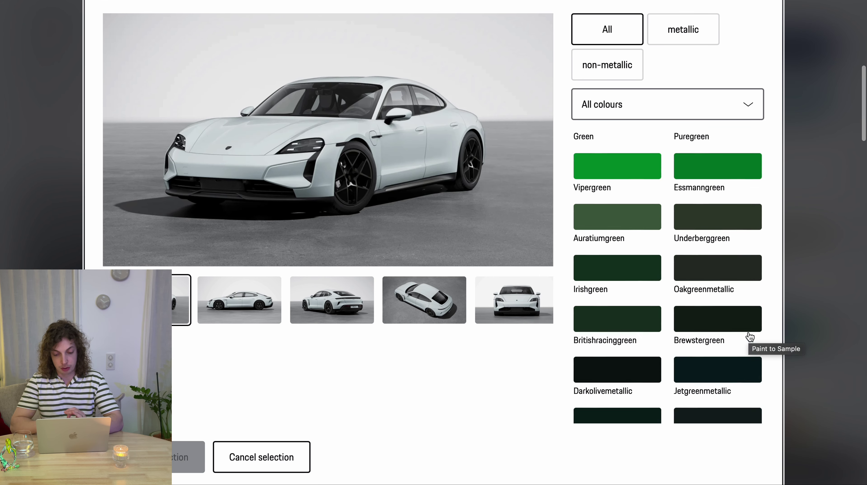
scroll(750, 337, "down", 10)
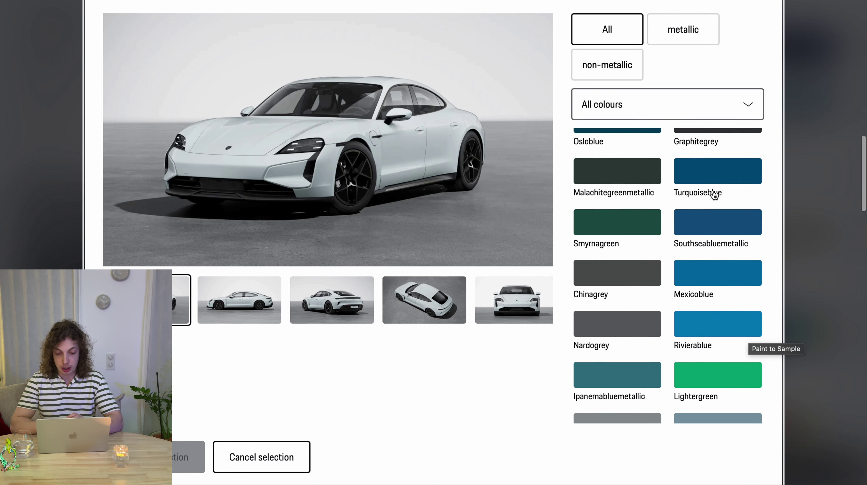
scroll(714, 195, "down", 2)
left_click(710, 230)
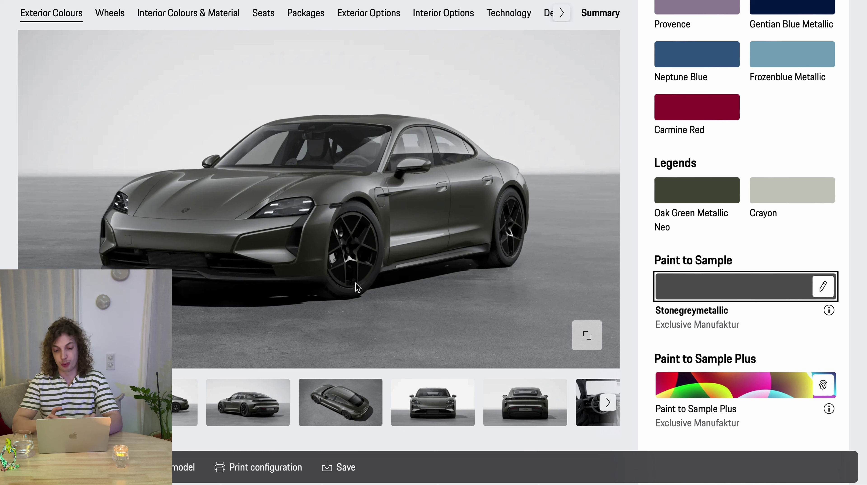
- Try the 21-Inch Mission E Design Wheels, then settle on the standard 20-Inch Turbo Sport Aero Wheels
scroll(357, 287, "down", 15)
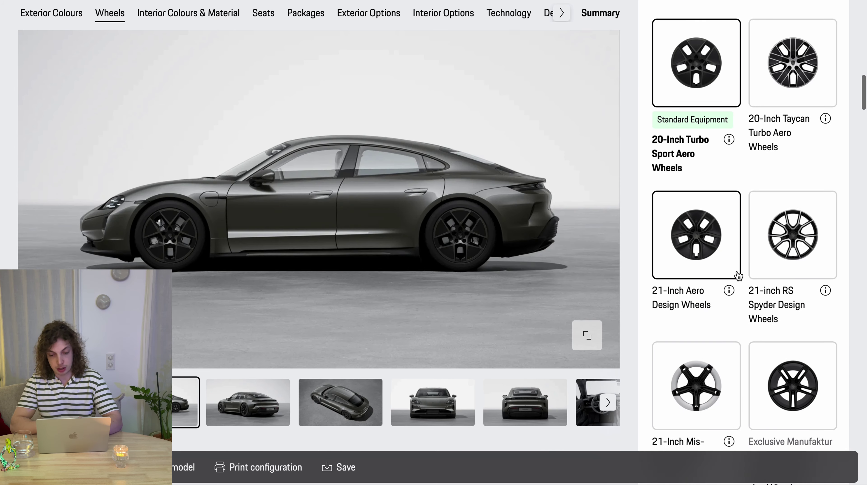
scroll(738, 275, "down", 5)
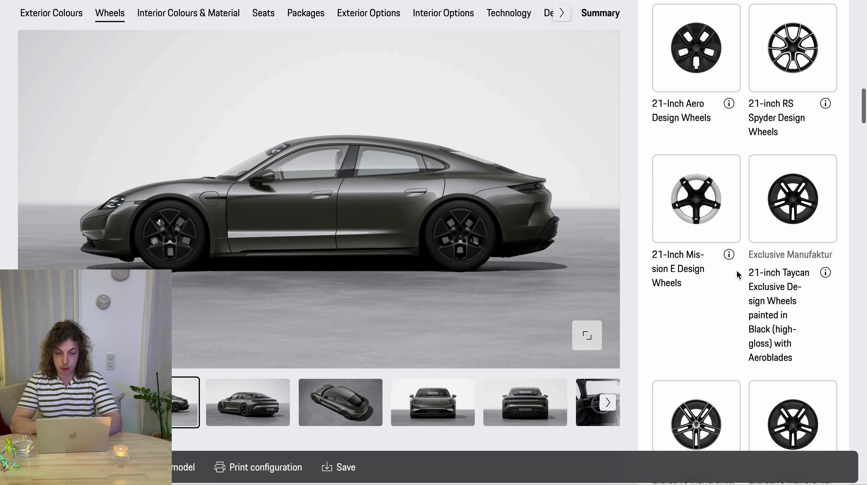
scroll(738, 276, "down", 3)
left_click(708, 123)
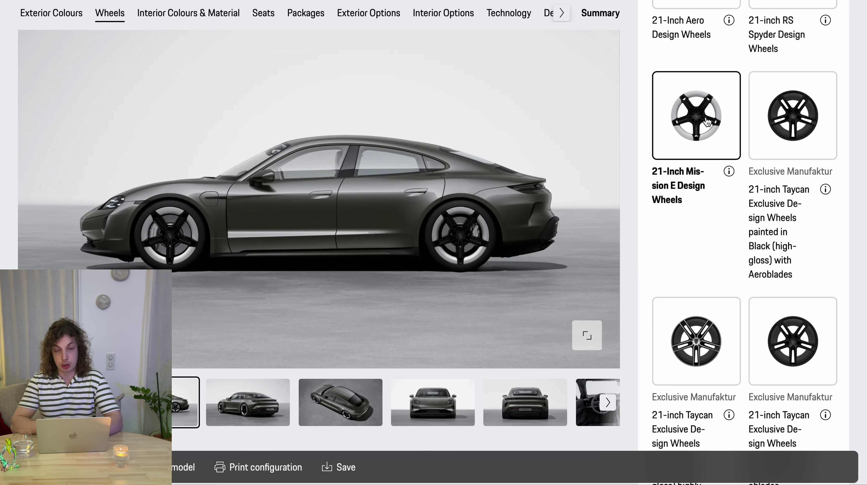
scroll(707, 121, "down", 3)
scroll(699, 170, "up", 10)
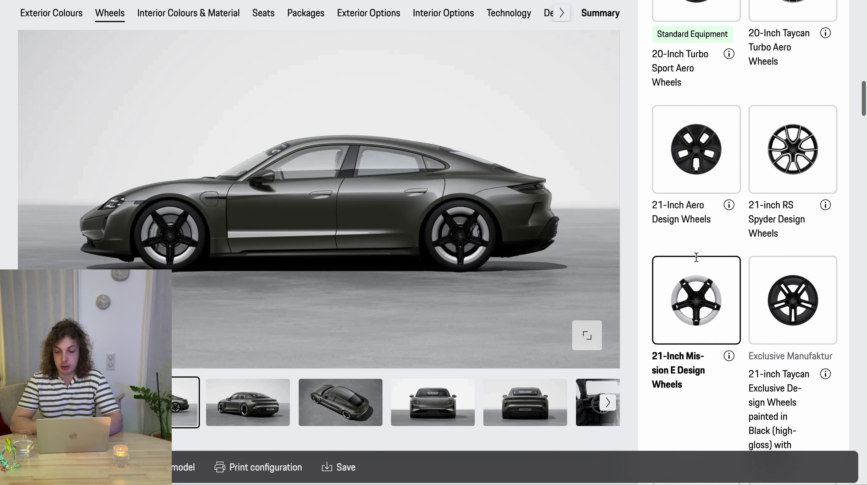
left_click(679, 54)
scroll(679, 54, "down", 15)
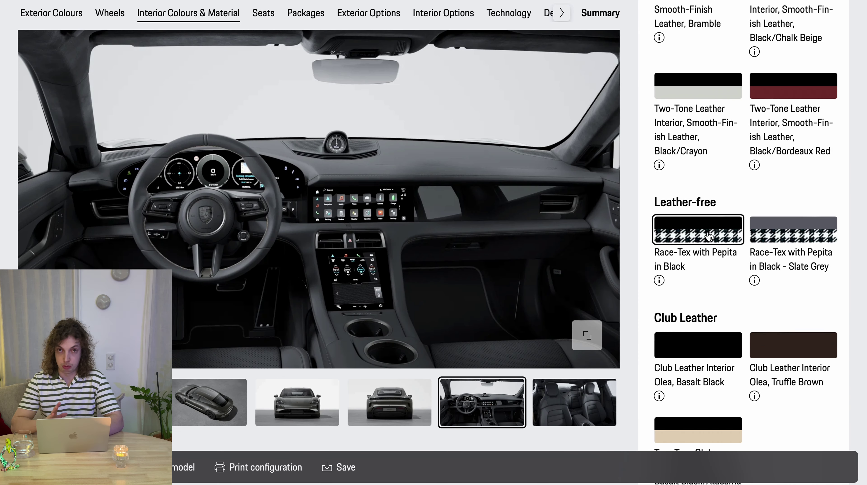
- Try black and slate grey Race-Tex houndstooth, then Bordeaux Red, Chalk Beige and Crayon two-tone leathers
left_click(709, 236)
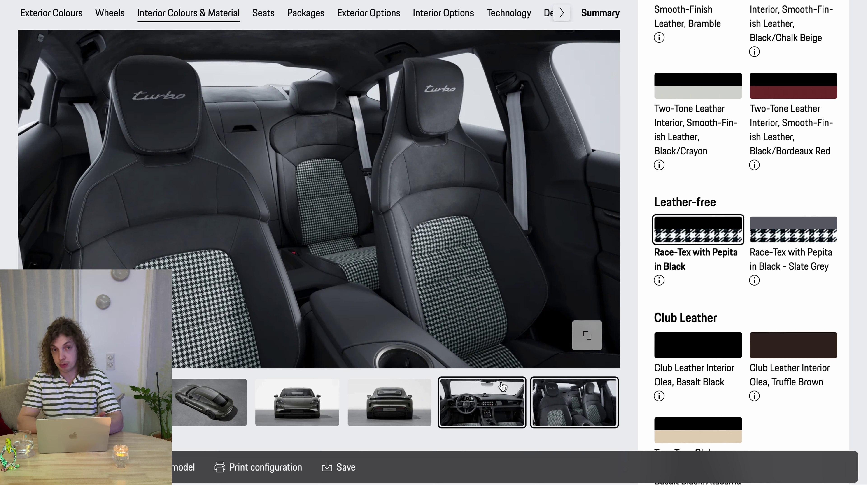
left_click(791, 235)
left_click(793, 86)
key("Return")
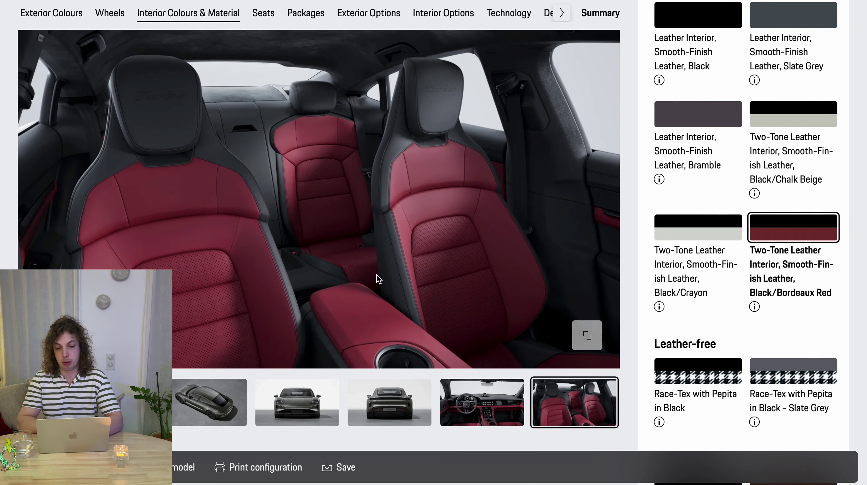
left_click(804, 129)
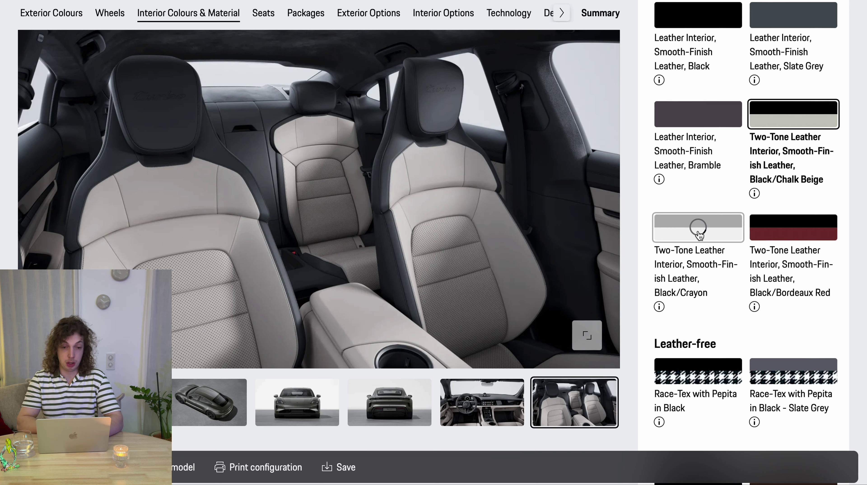
left_click(699, 234)
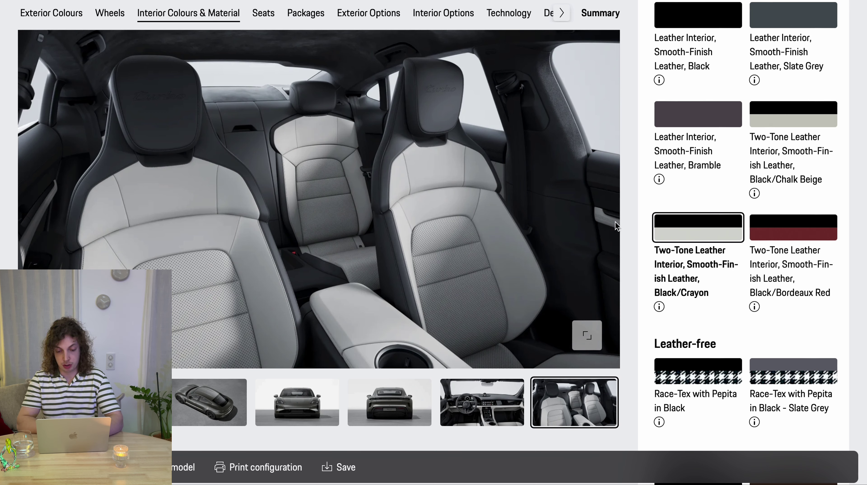
left_click(792, 112)
- View the cabin from the dashboard and switch to the Black/Crayon two-tone leather
scroll(726, 101, "up", 2)
scroll(726, 101, "up", 1)
left_click(512, 394)
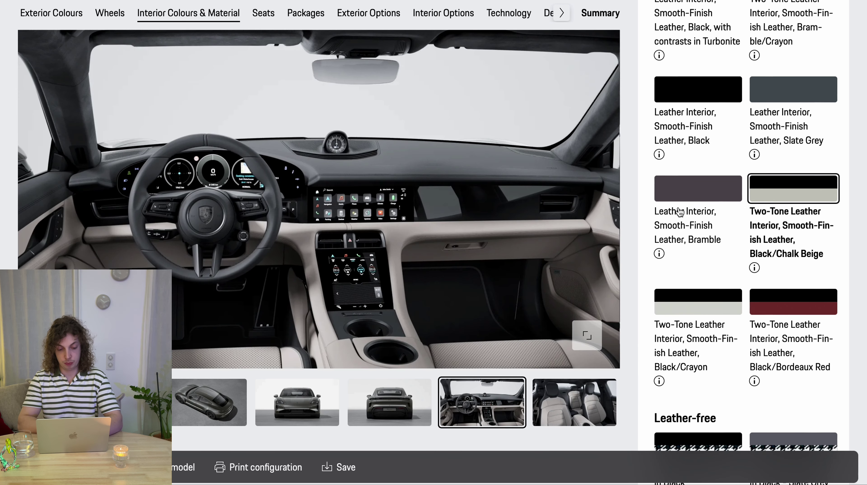
left_click(692, 303)
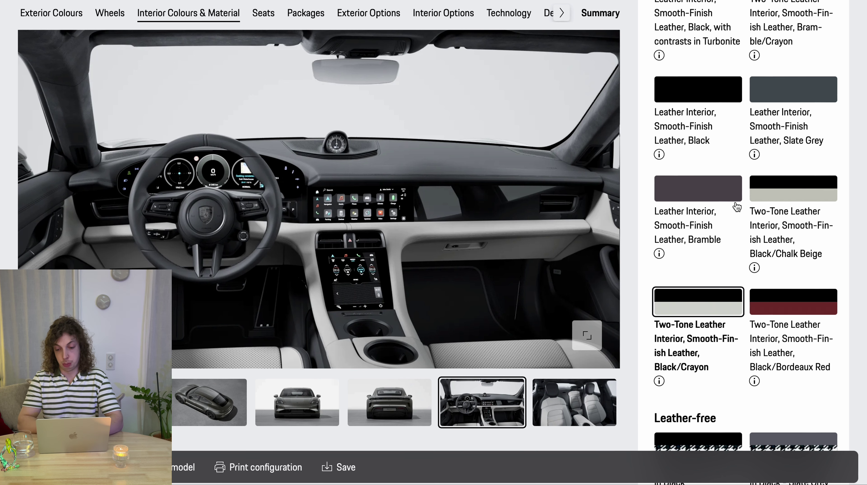
scroll(764, 97, "down", 10)
- Choose Basalt Black Club Leather Olea and upgrade to Adaptive Sports Seats (18-Way, Electric)
left_click(711, 102)
scroll(710, 106, "down", 3)
scroll(704, 149, "up", 2)
left_click(716, 89)
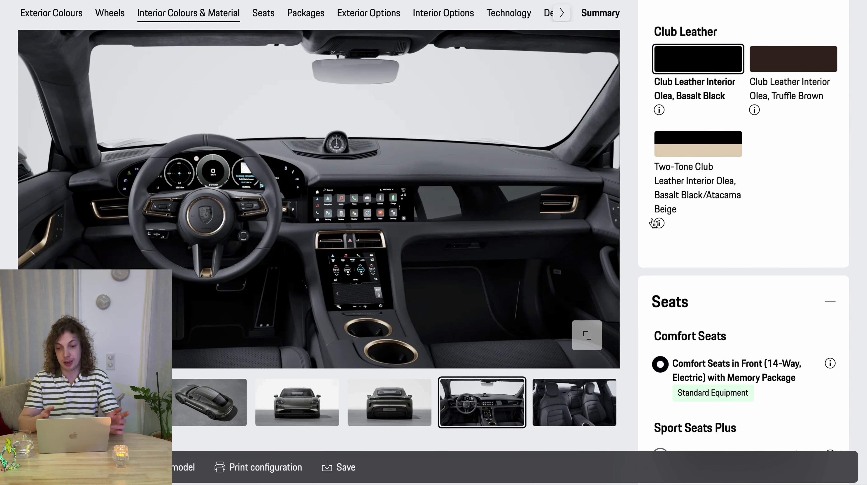
scroll(713, 210, "down", 6)
left_click(735, 203)
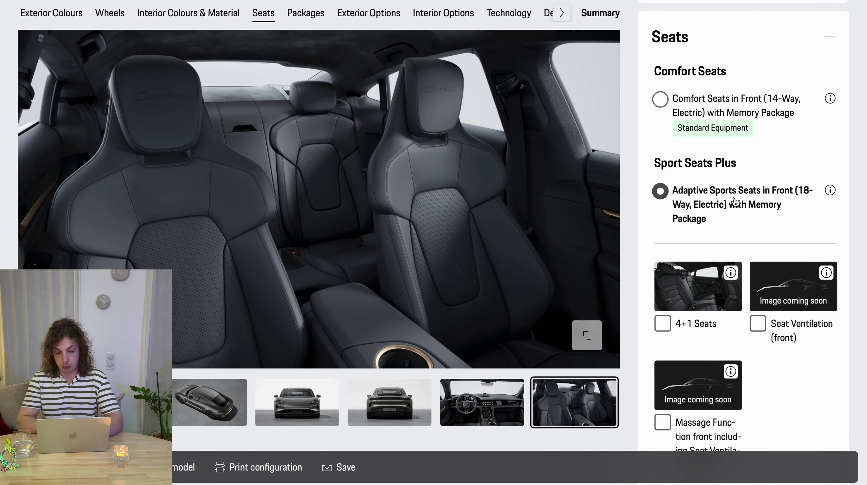
- Tick the 4+1 Seats and Seat Ventilation (front) options
scroll(734, 203, "down", 6)
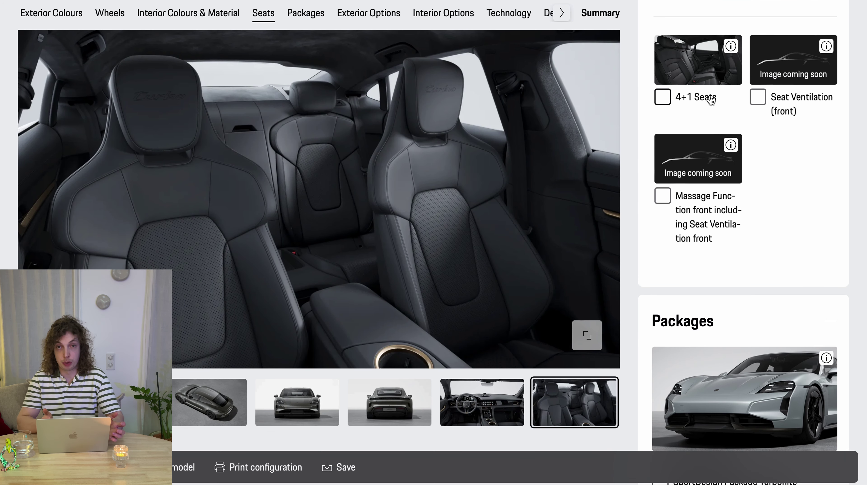
left_click(710, 100)
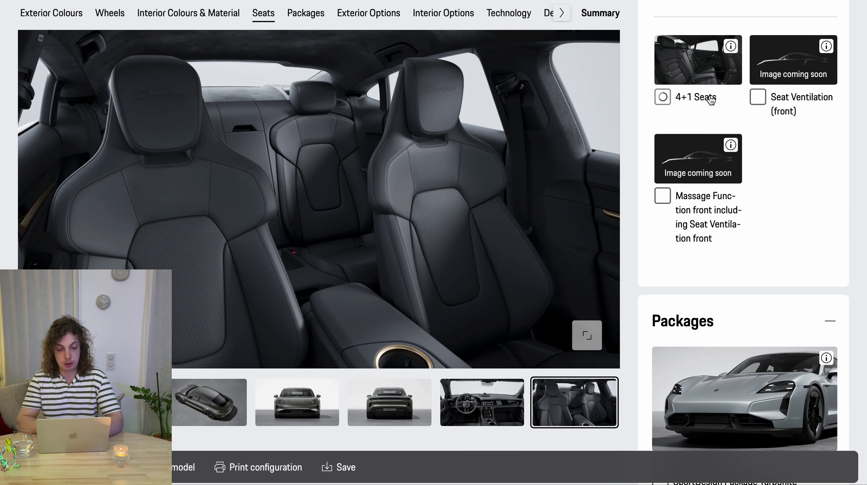
left_click(772, 103)
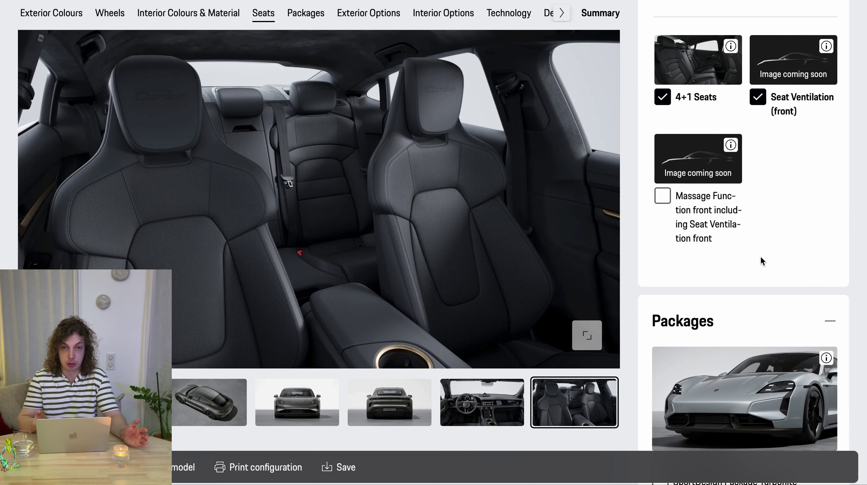
scroll(760, 258, "down", 10)
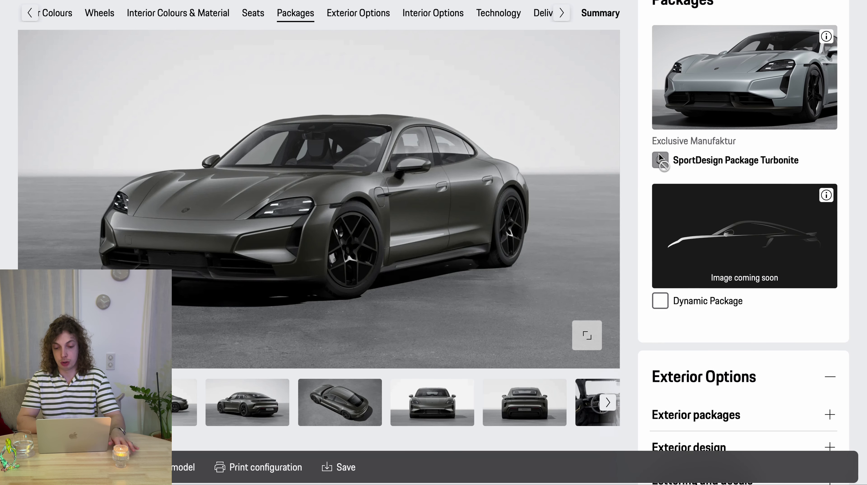
- Add the SportDesign Package Turbonite and browse the expanded Exterior packages and options
left_click(660, 160)
scroll(780, 282, "down", 4)
left_click(731, 362)
scroll(732, 366, "down", 12)
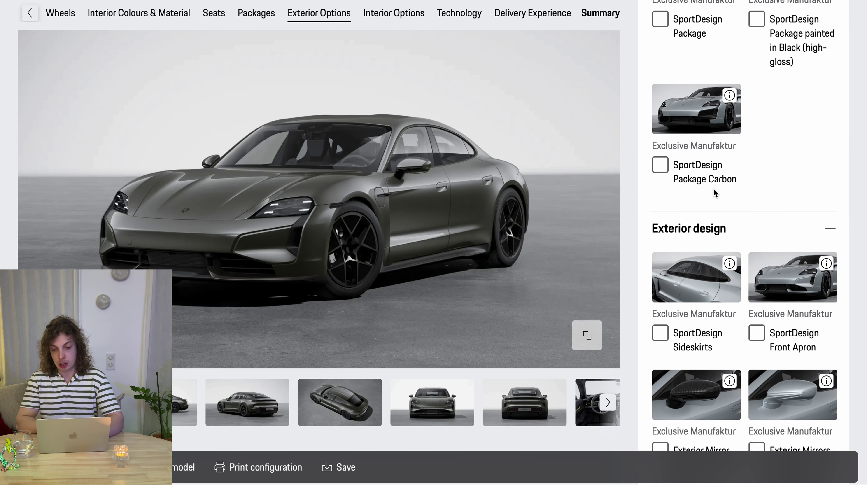
scroll(713, 188, "down", 2)
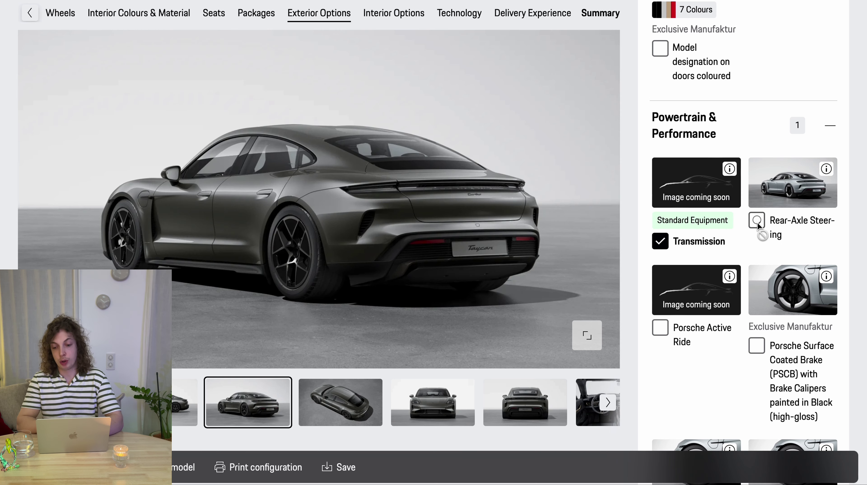
- Add Rear-Axle Steering, Porsche Active Ride and ceramic brakes (PCCB) with black calipers
left_click(756, 221)
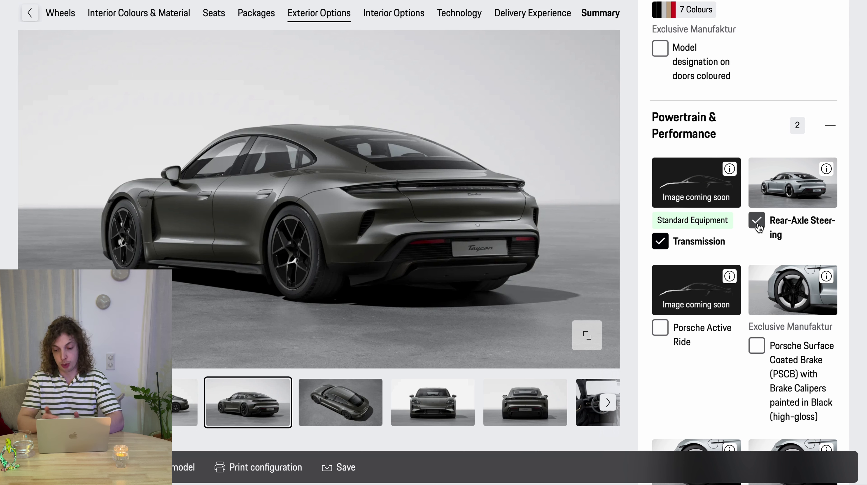
scroll(759, 229, "down", 7)
left_click(663, 88)
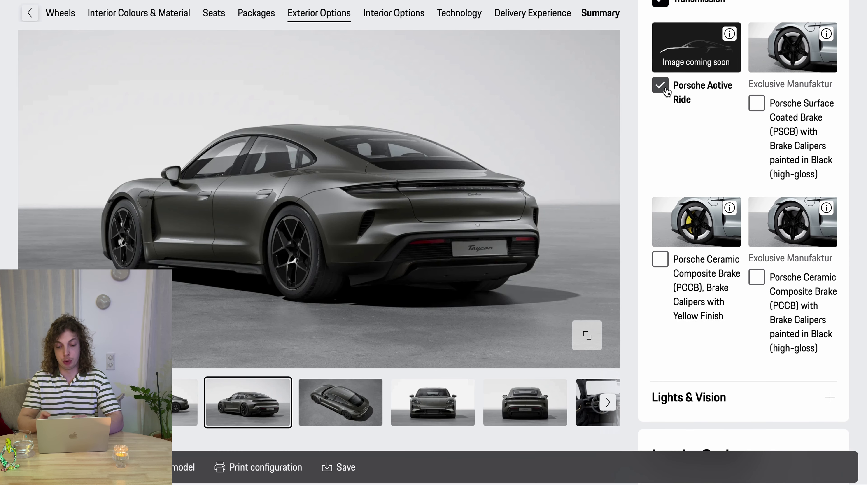
scroll(739, 110, "down", 1)
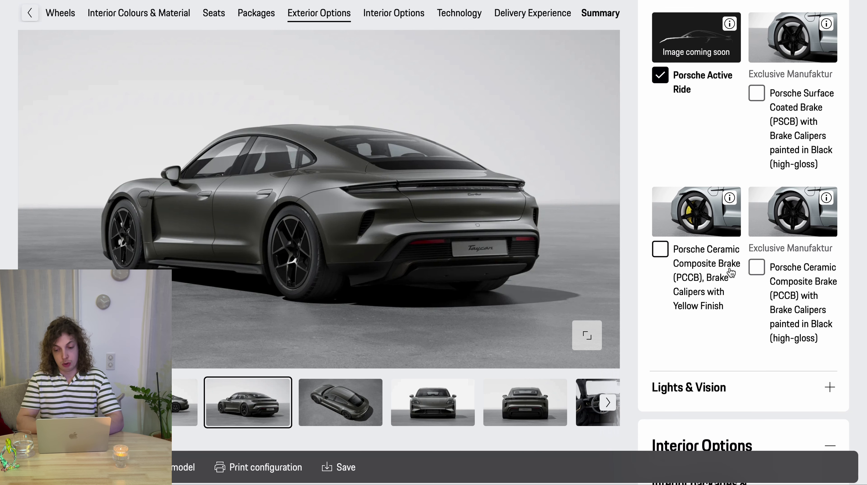
left_click(755, 268)
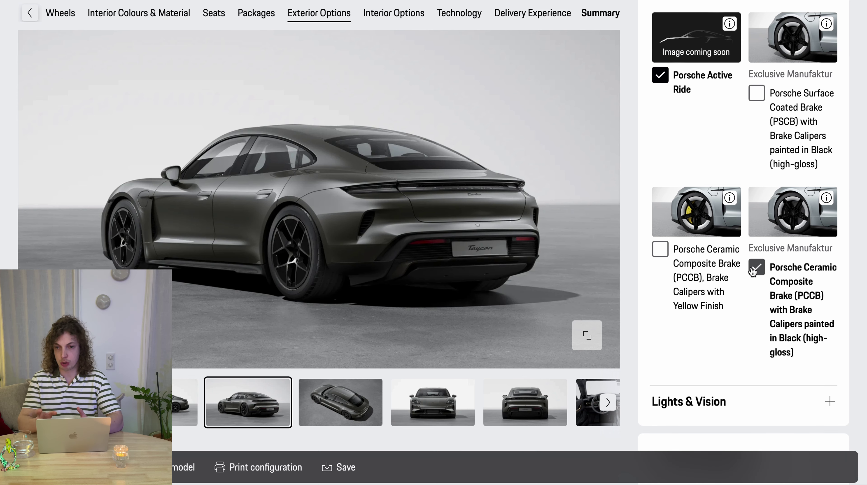
left_click(689, 401)
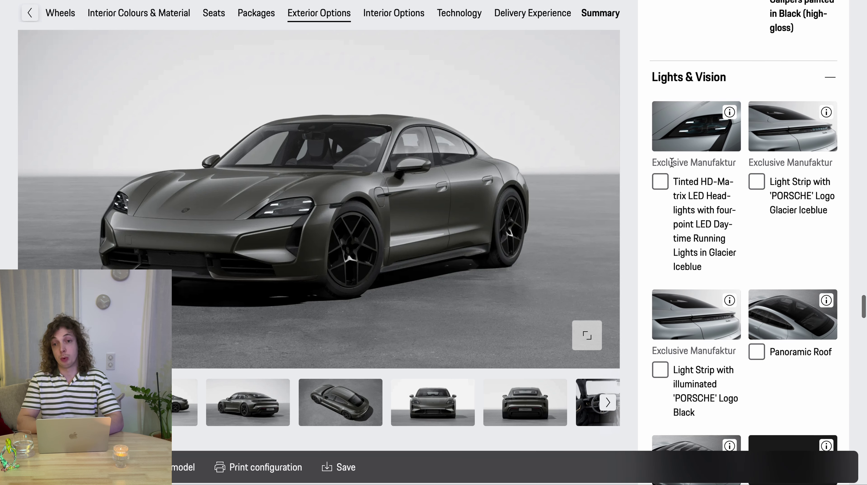
- Add tinted HD-Matrix LED headlights, the black illuminated PORSCHE logo strip and the panoramic roof
left_click(666, 182)
scroll(675, 192, "down", 5)
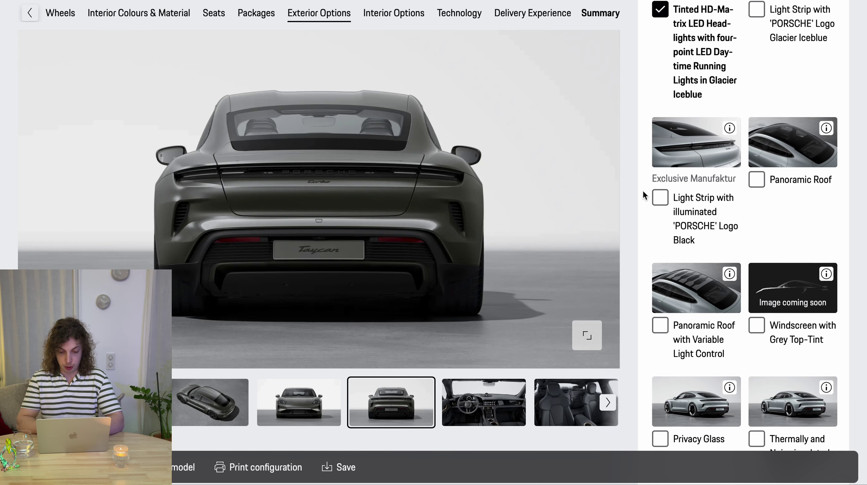
left_click(664, 196)
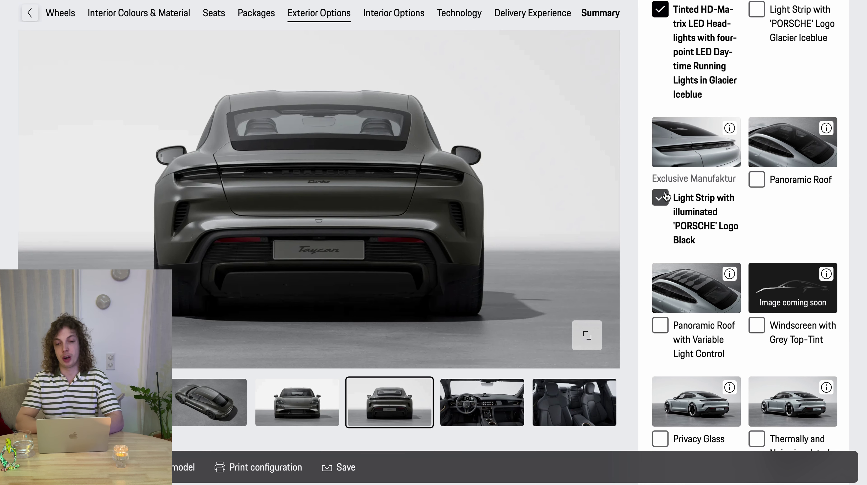
left_click(791, 134)
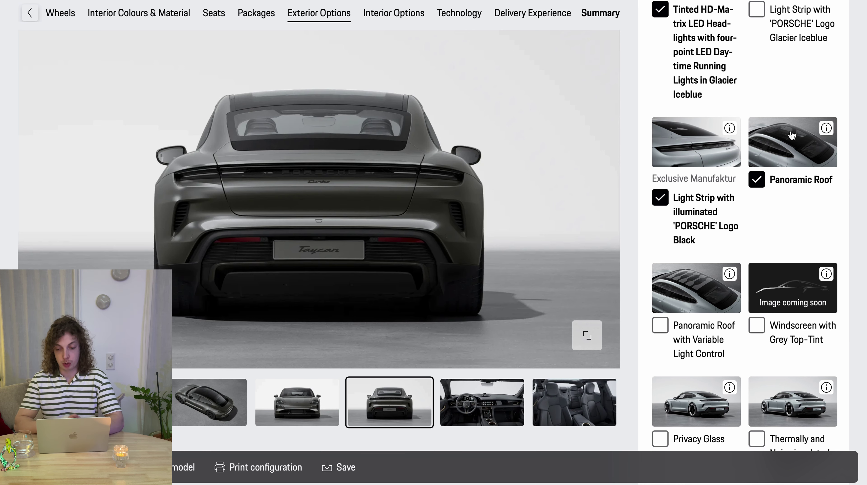
- Review the panoramic and variable light control roof details, then view the car from above
left_click(825, 129)
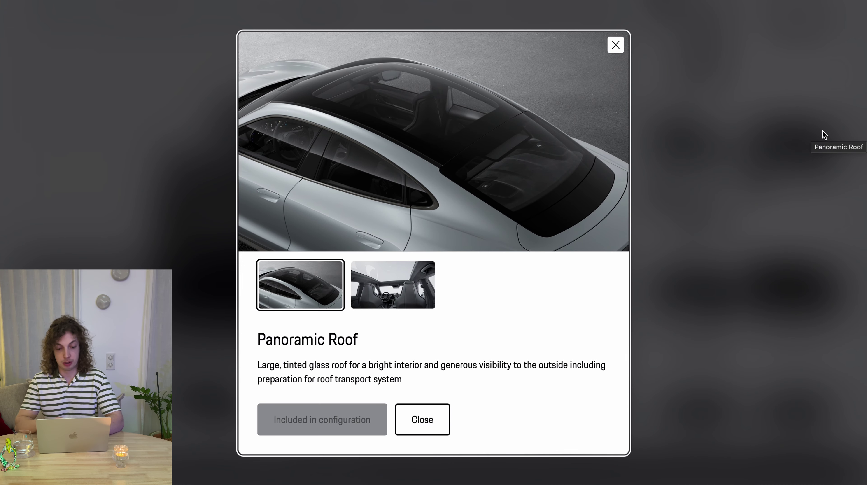
left_click(393, 285)
left_click(421, 427)
left_click(731, 273)
key("Escape")
left_click(495, 402)
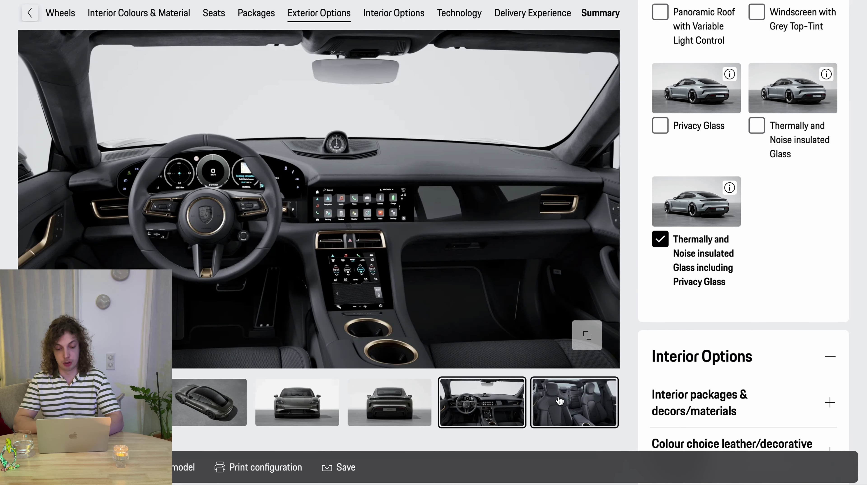
left_click(209, 402)
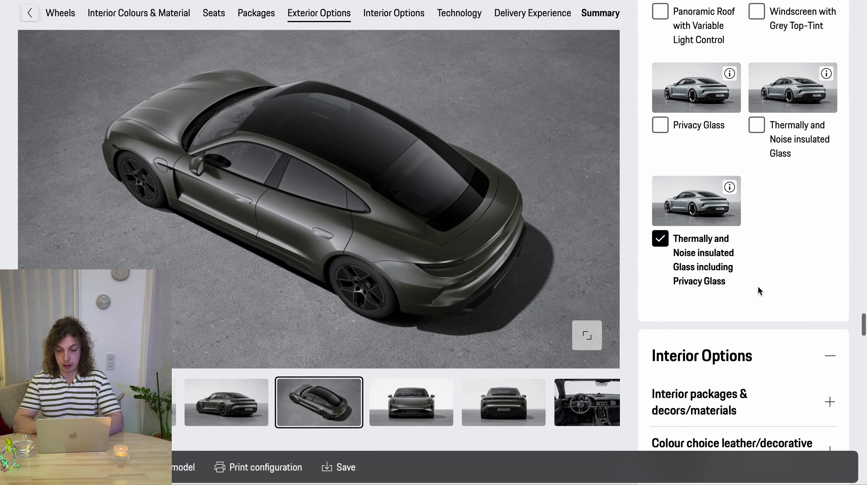
scroll(758, 287, "down", 4)
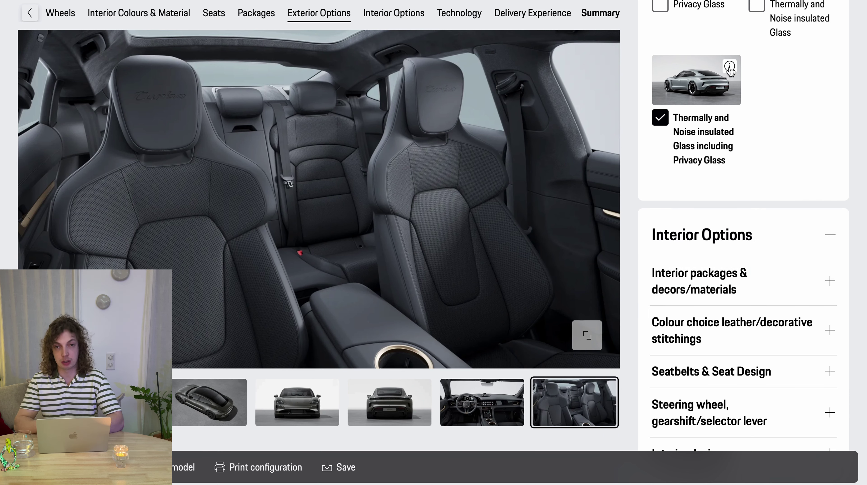
scroll(720, 132, "down", 6)
scroll(709, 145, "down", 4)
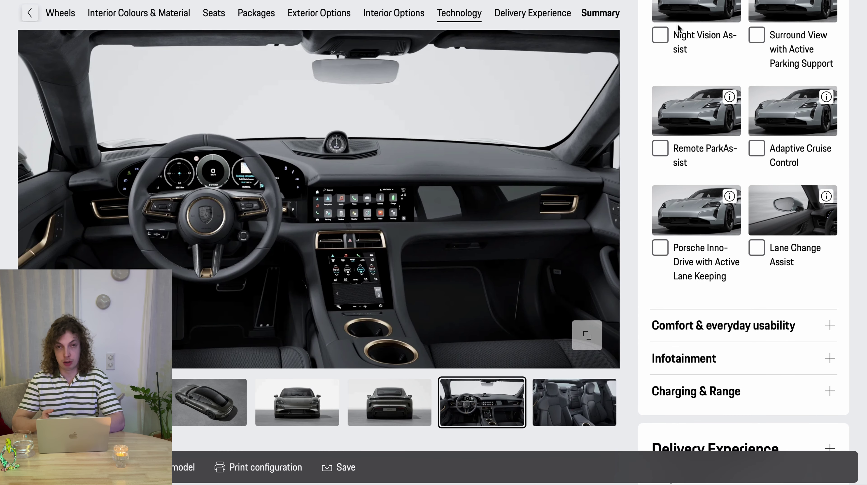
- Add Night Vision Assist and Lane Change Assist
left_click(660, 35)
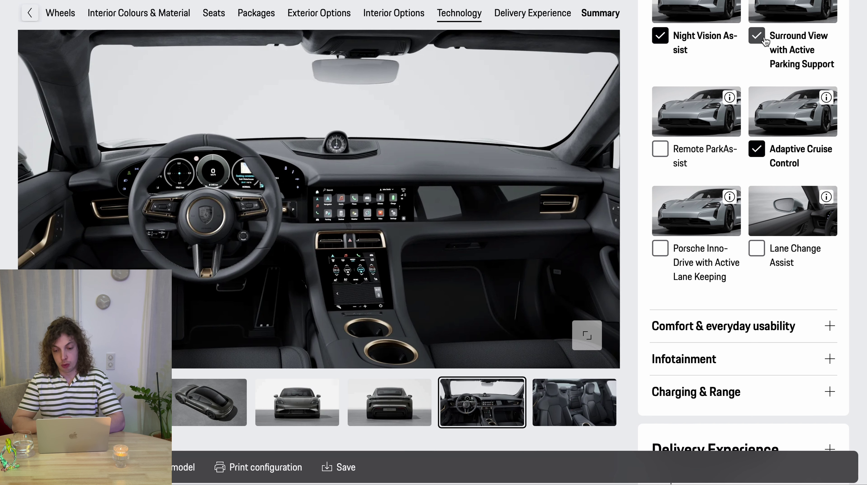
left_click(763, 260)
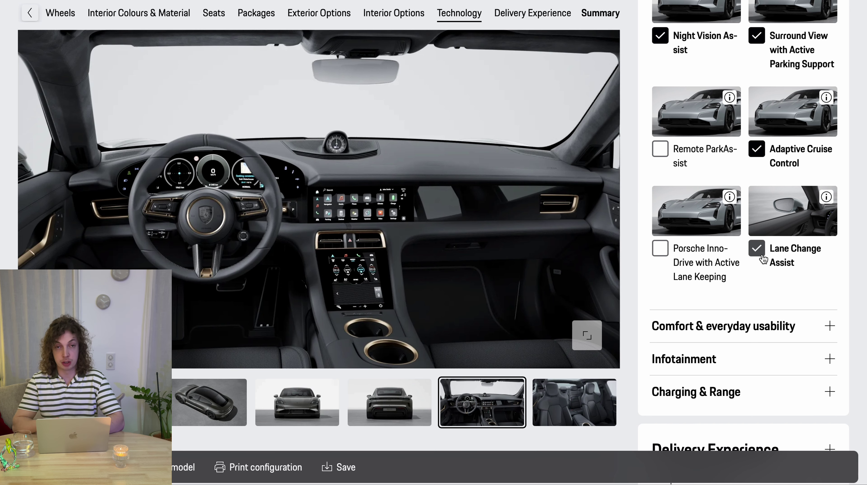
scroll(763, 259, "down", 3)
- Add the Head-Up Display under Comfort & everyday usability and the Passenger Display under Infotainment
left_click(739, 239)
scroll(739, 240, "down", 3)
left_click(660, 212)
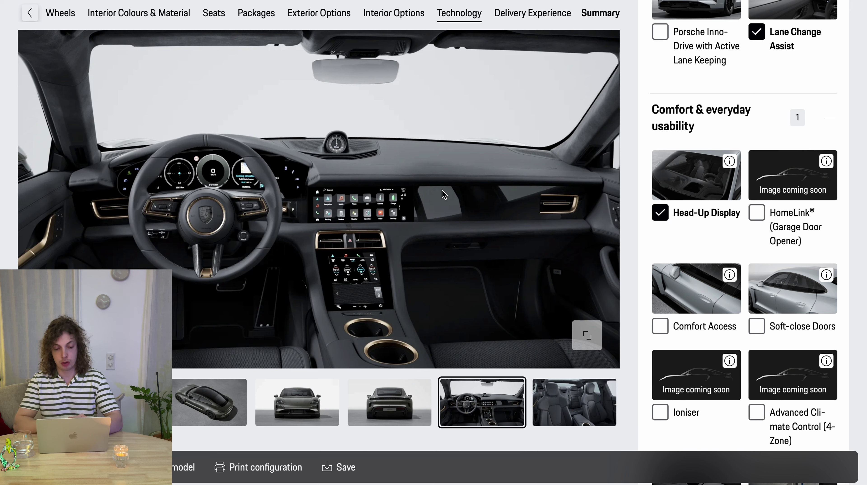
left_click(664, 215)
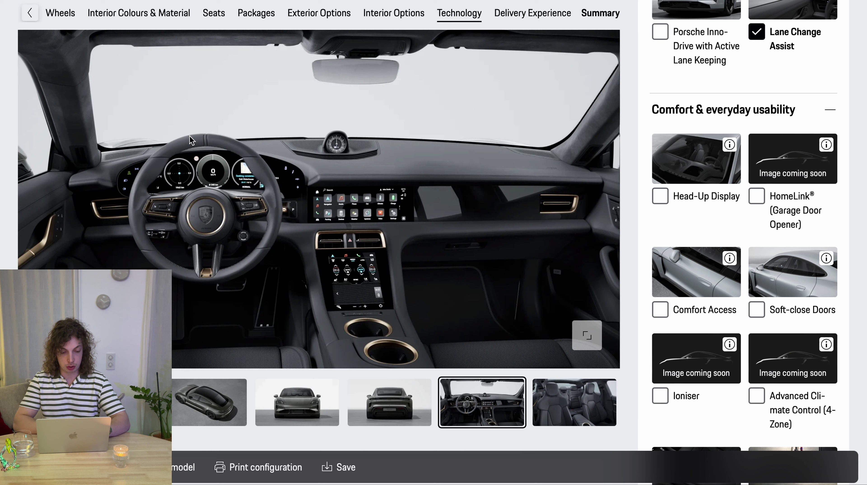
left_click(671, 202)
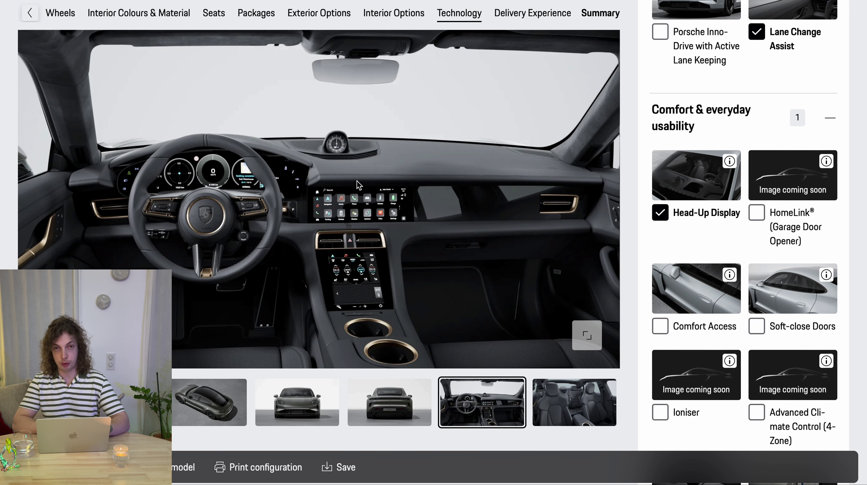
scroll(655, 215, "down", 10)
left_click(672, 144)
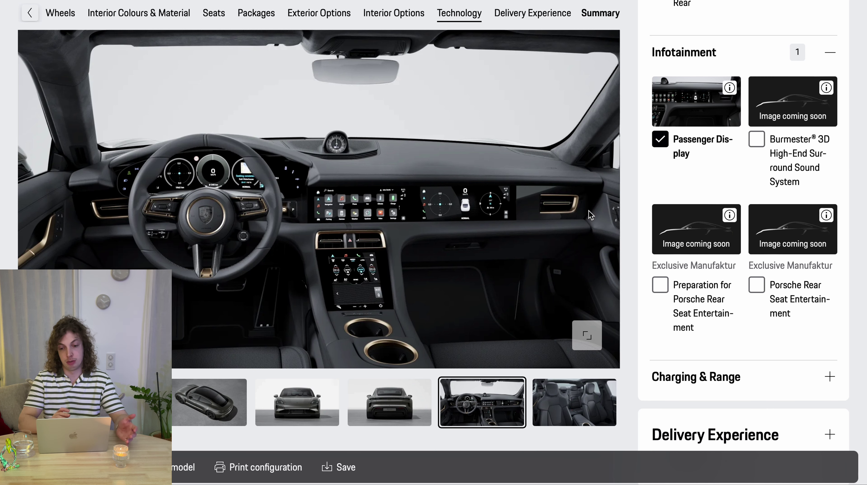
- Add the Burmester 3D surround sound system and Porsche Rear Seat Entertainment preparation
scroll(747, 169, "down", 4)
left_click(757, 17)
scroll(760, 41, "up", 2)
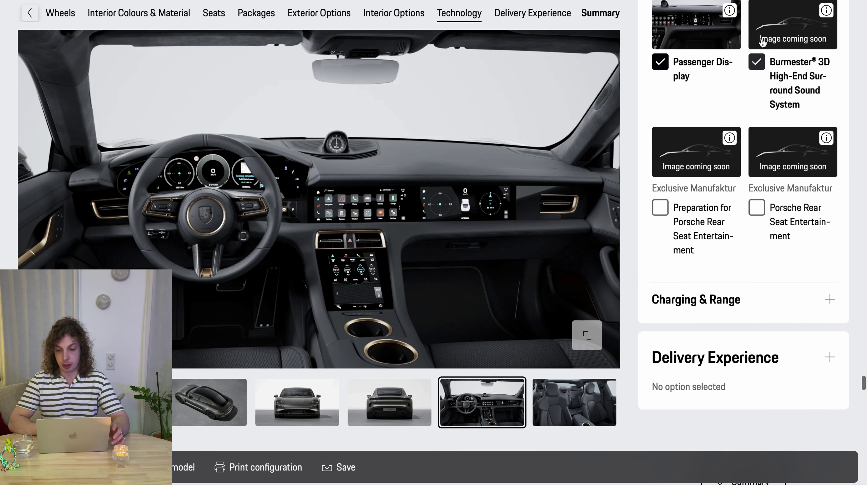
left_click(662, 208)
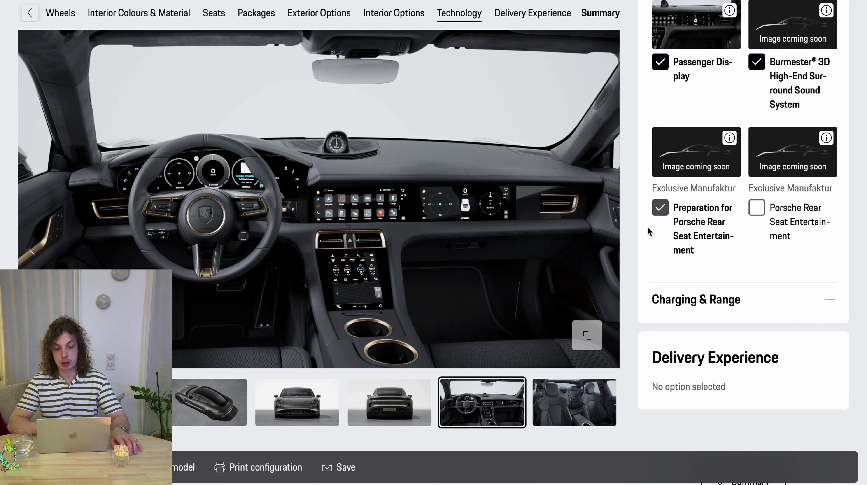
- Add Porsche Electric Sport Sound and choose Factory Collection in Leipzig with intensive Driving Induction
left_click(710, 306)
left_click(723, 218)
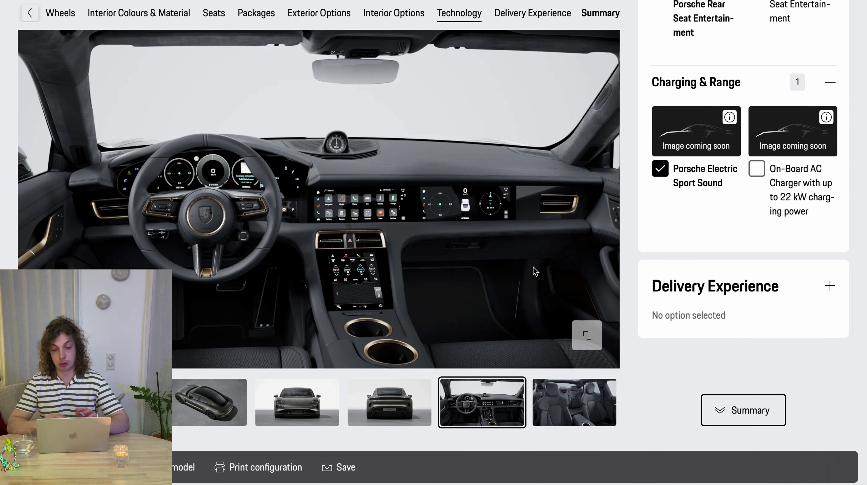
left_click(708, 321)
left_click(660, 175)
scroll(395, 402, "left", 3)
- Open the Taycan's 3D view from the front three-quarter picture and orbit through left, rear, side and front angles
key("Right")
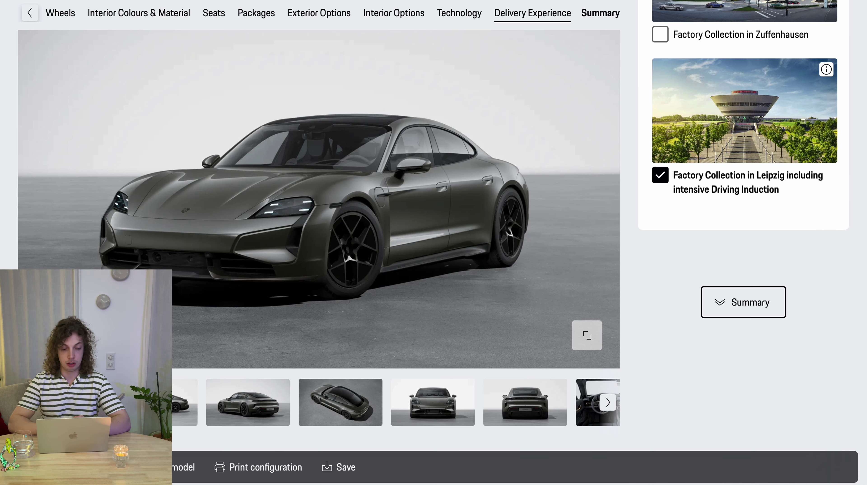
left_click(341, 149)
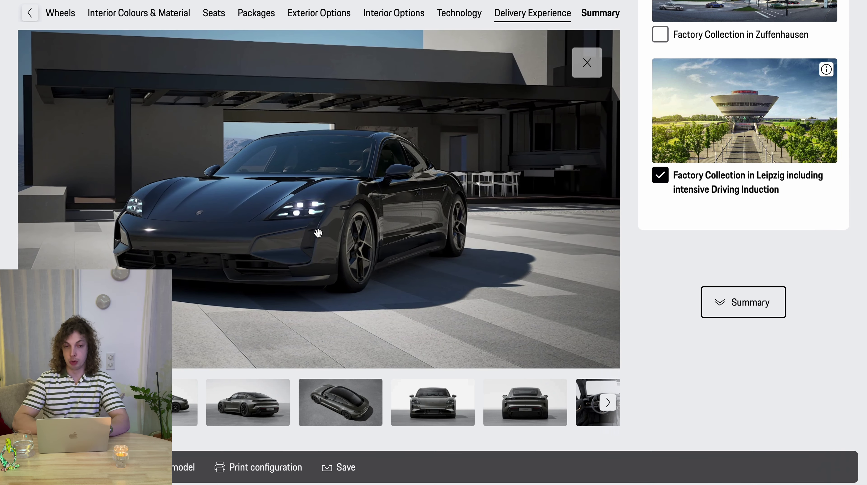
left_click_drag(318, 233, 248, 186)
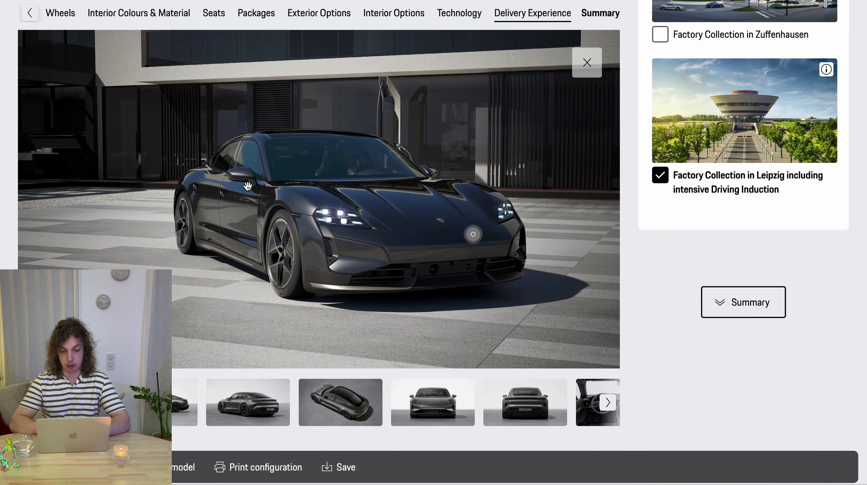
left_click_drag(267, 196, 422, 140)
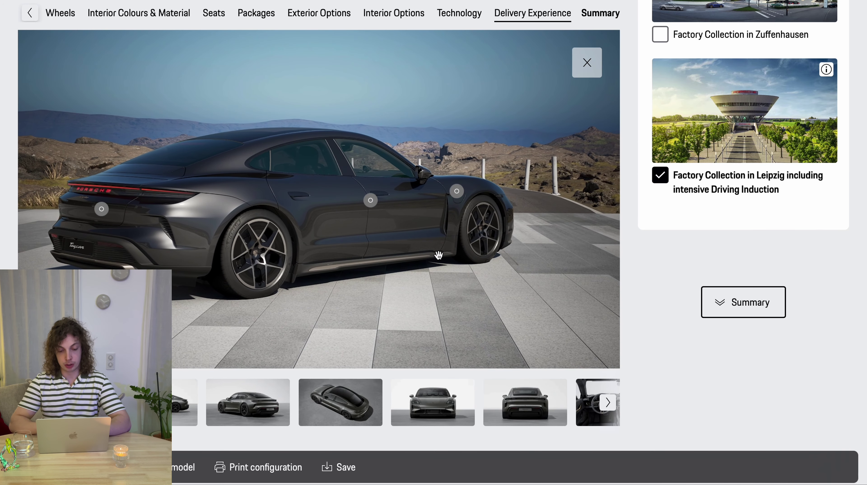
left_click_drag(423, 251, 361, 156)
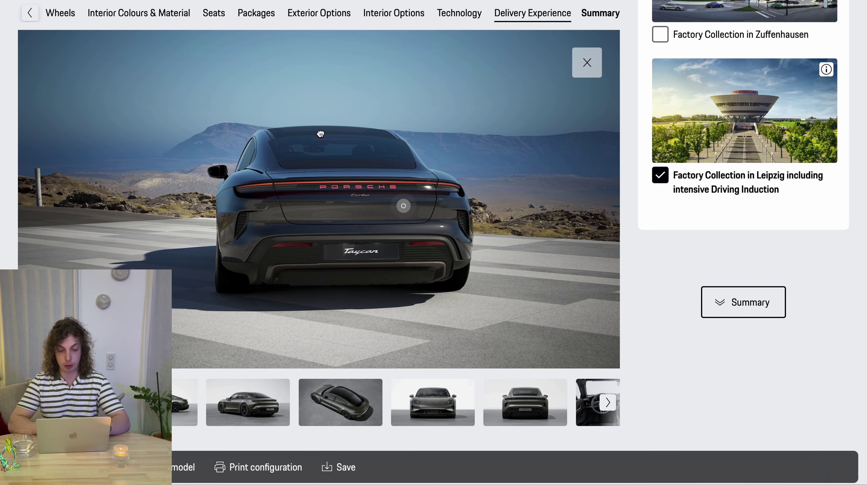
left_click_drag(320, 134, 306, 180)
left_click_drag(432, 180, 172, 249)
left_click_drag(259, 266, 360, 283)
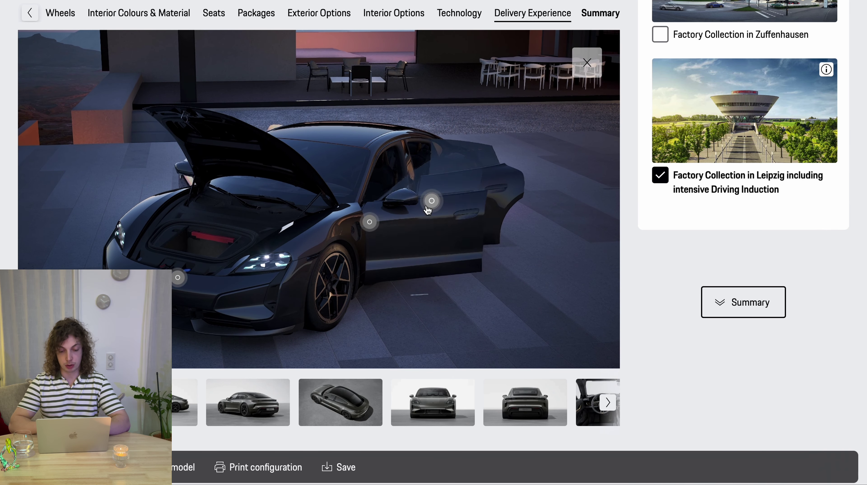
- Open the rear boot lid in 3D, then view the car from above, rear-right, left and front-left
left_click_drag(352, 186, 180, 169)
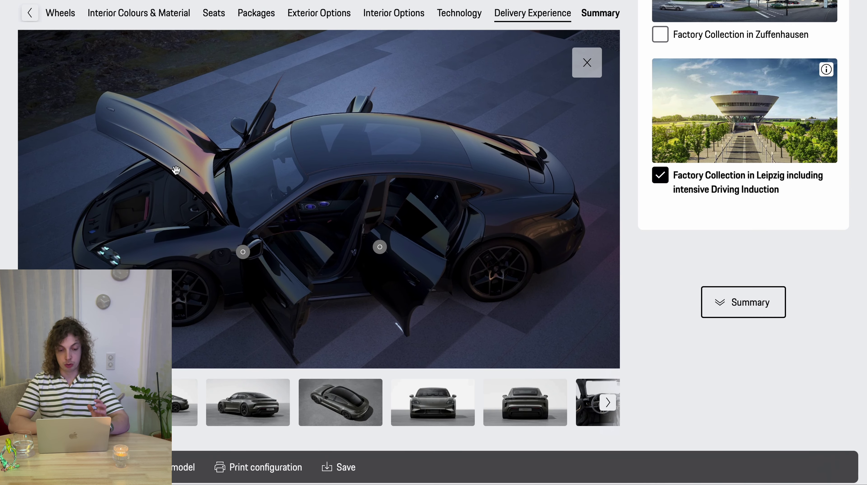
mouse_move(396, 191)
left_mouse_down()
mouse_move(461, 232)
mouse_move(447, 161)
mouse_move(433, 180)
mouse_move(373, 191)
mouse_move(402, 207)
left_mouse_up()
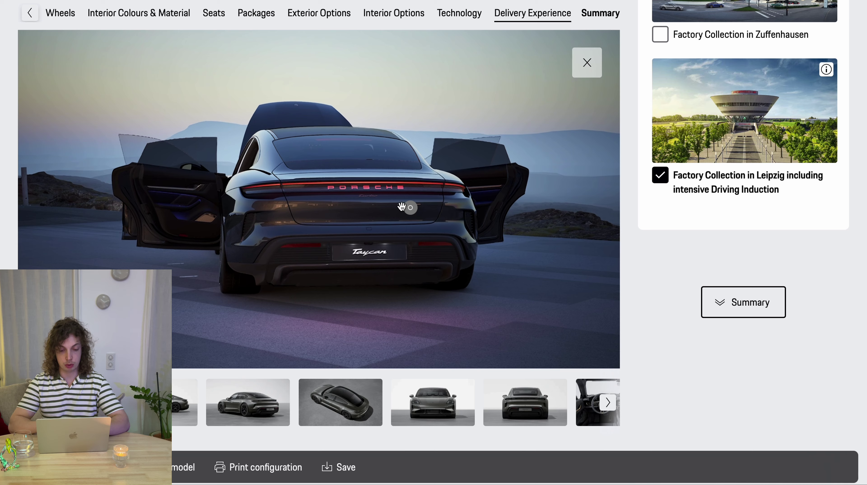
left_click(419, 210)
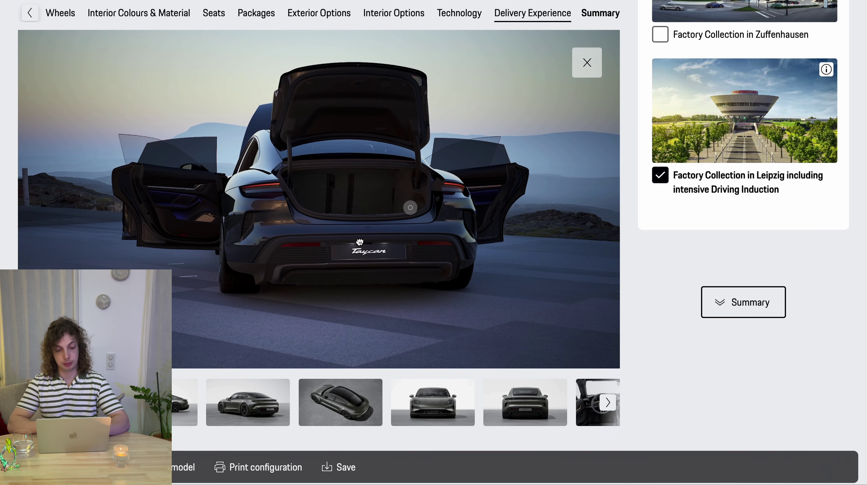
left_click_drag(358, 243, 483, 204)
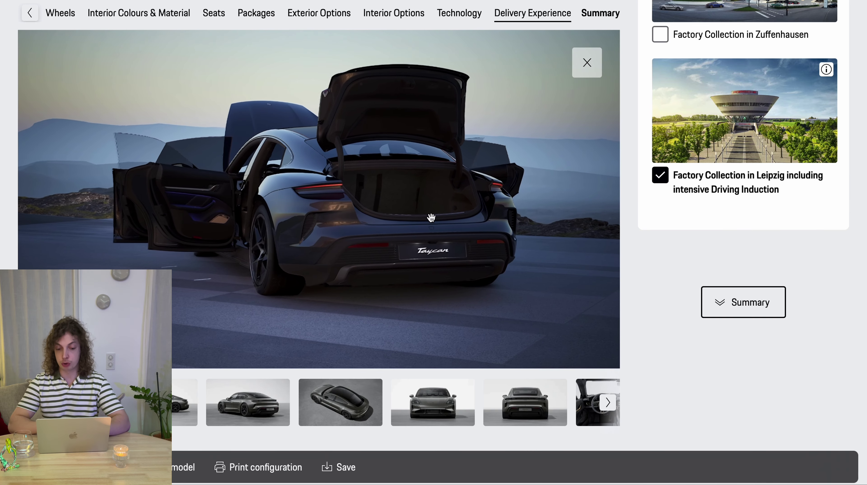
left_click_drag(435, 215, 290, 277)
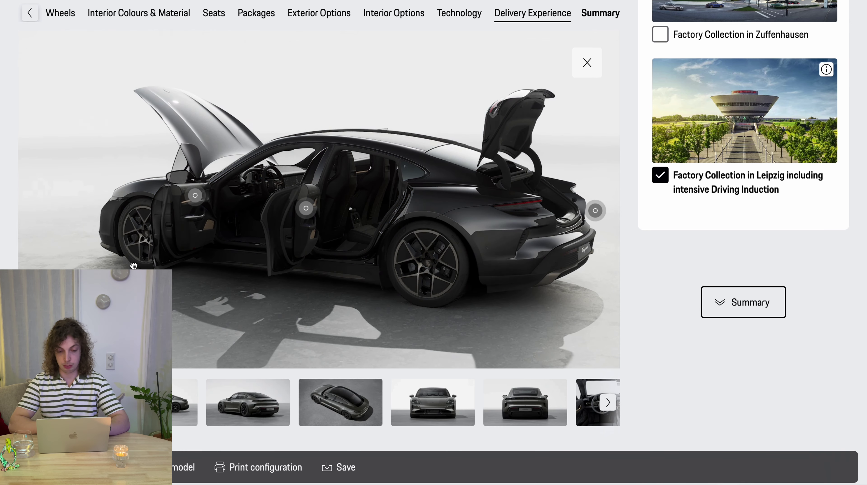
left_click_drag(133, 266, 204, 302)
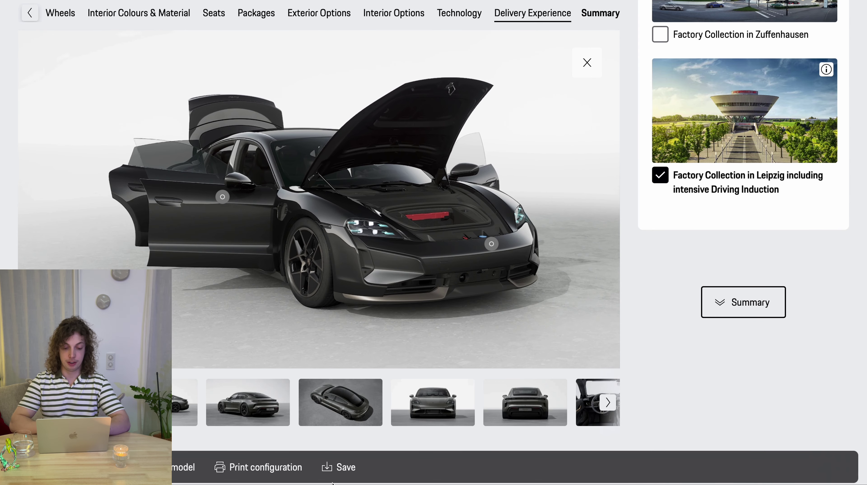
- Save the Taycan Turbo configuration and select the Porsche Code at the end of its link
left_click(350, 469)
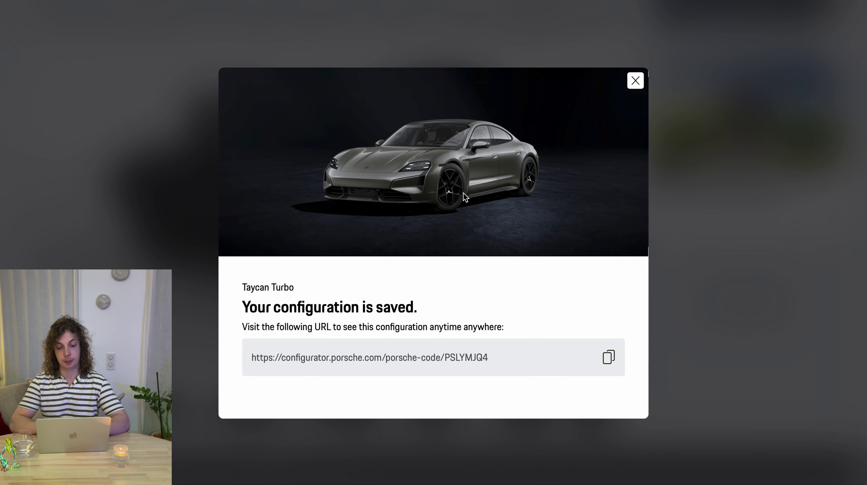
left_click_drag(446, 357, 489, 357)
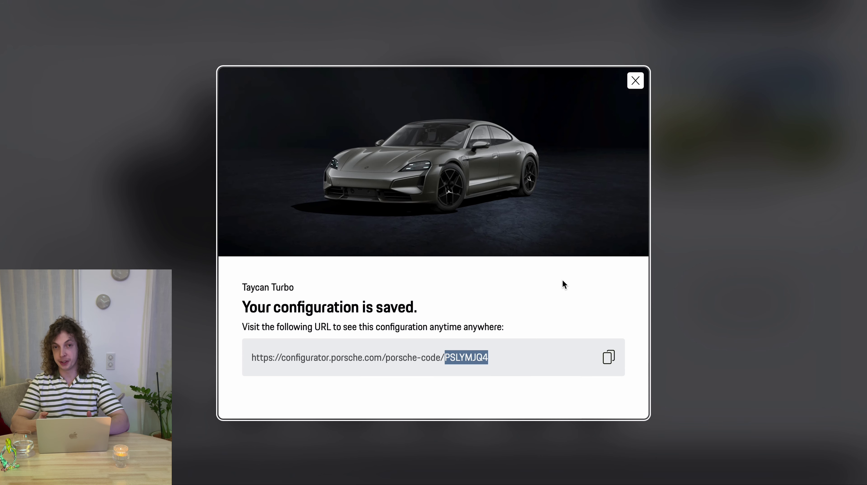